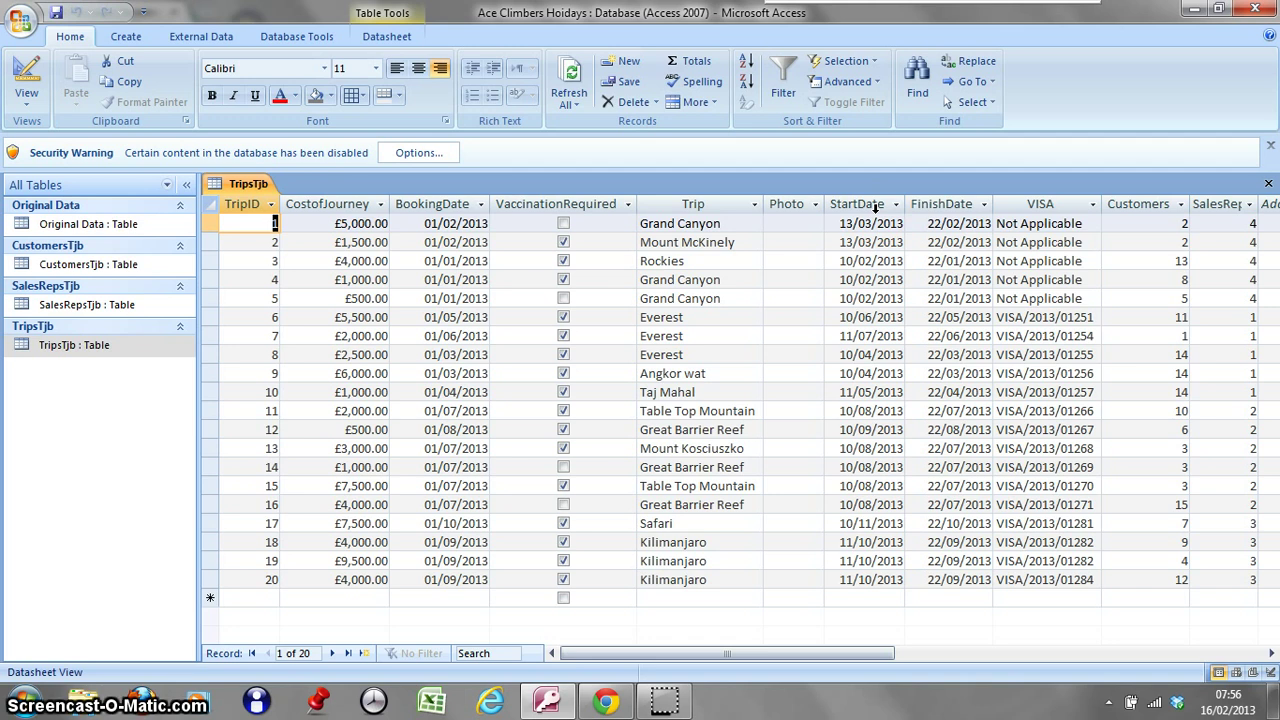
Create a new query in design view based on the TripsTjb table.
click(126, 40)
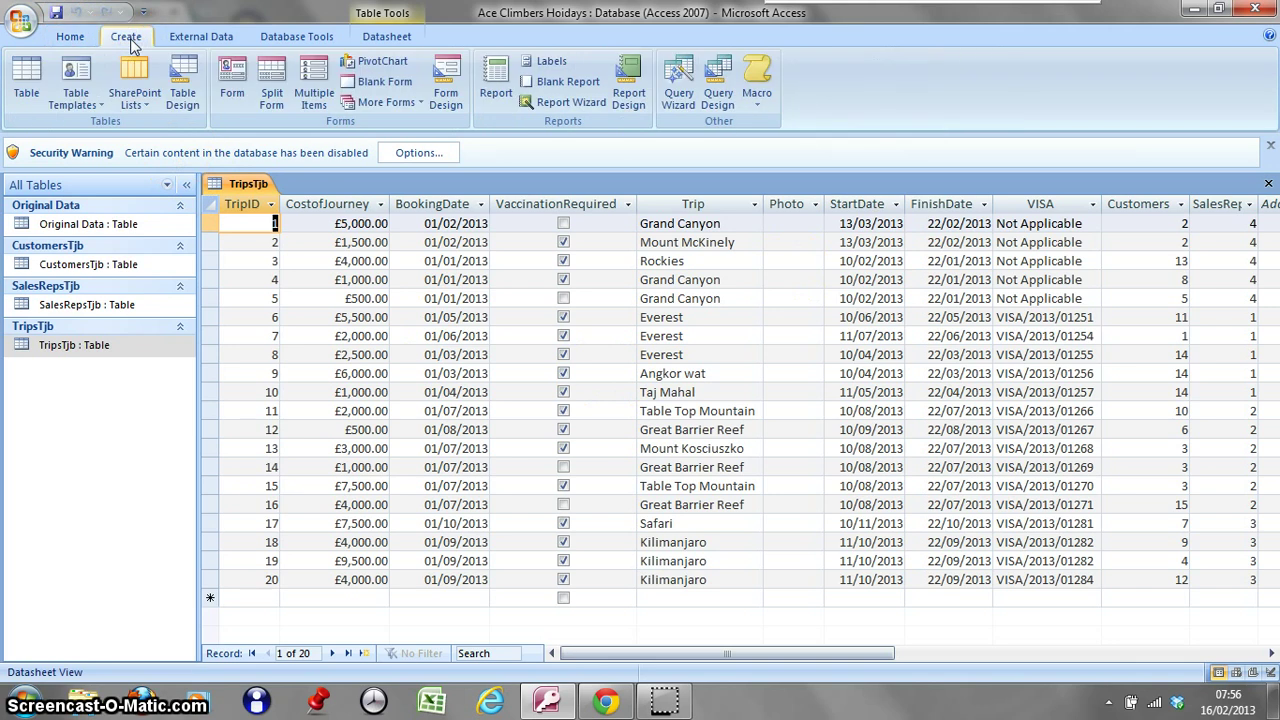
click(720, 92)
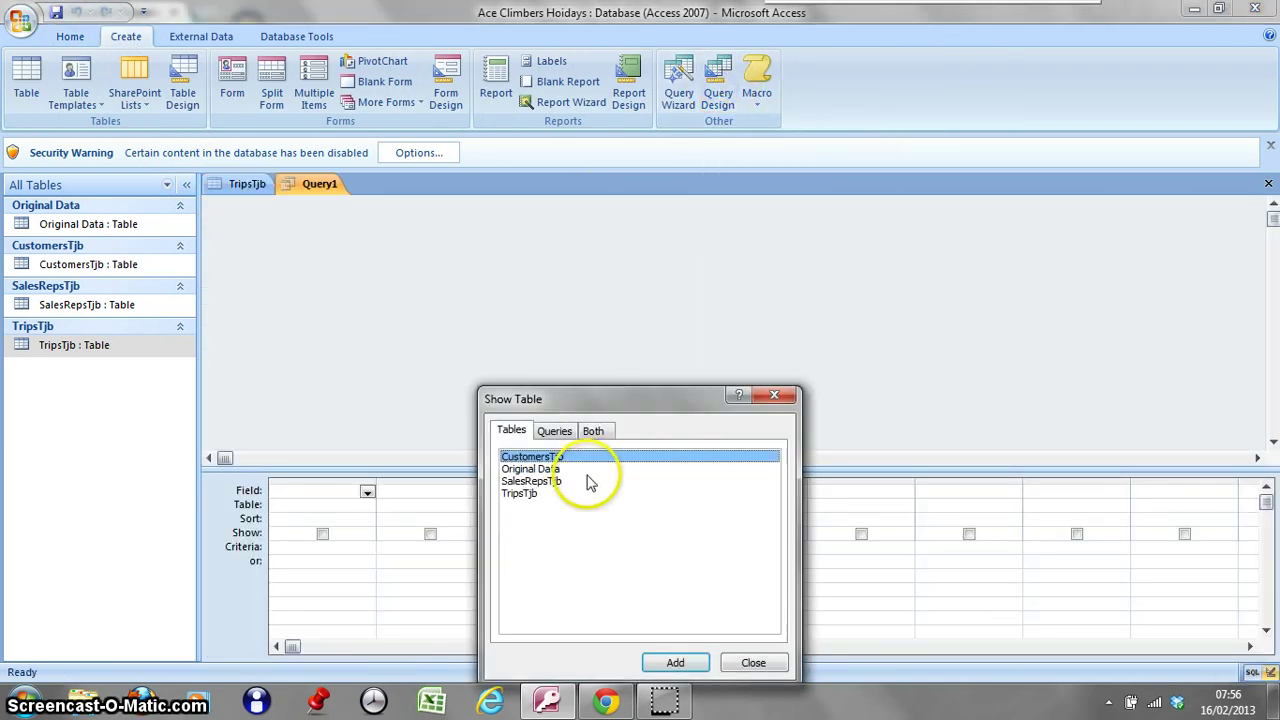
click(528, 494)
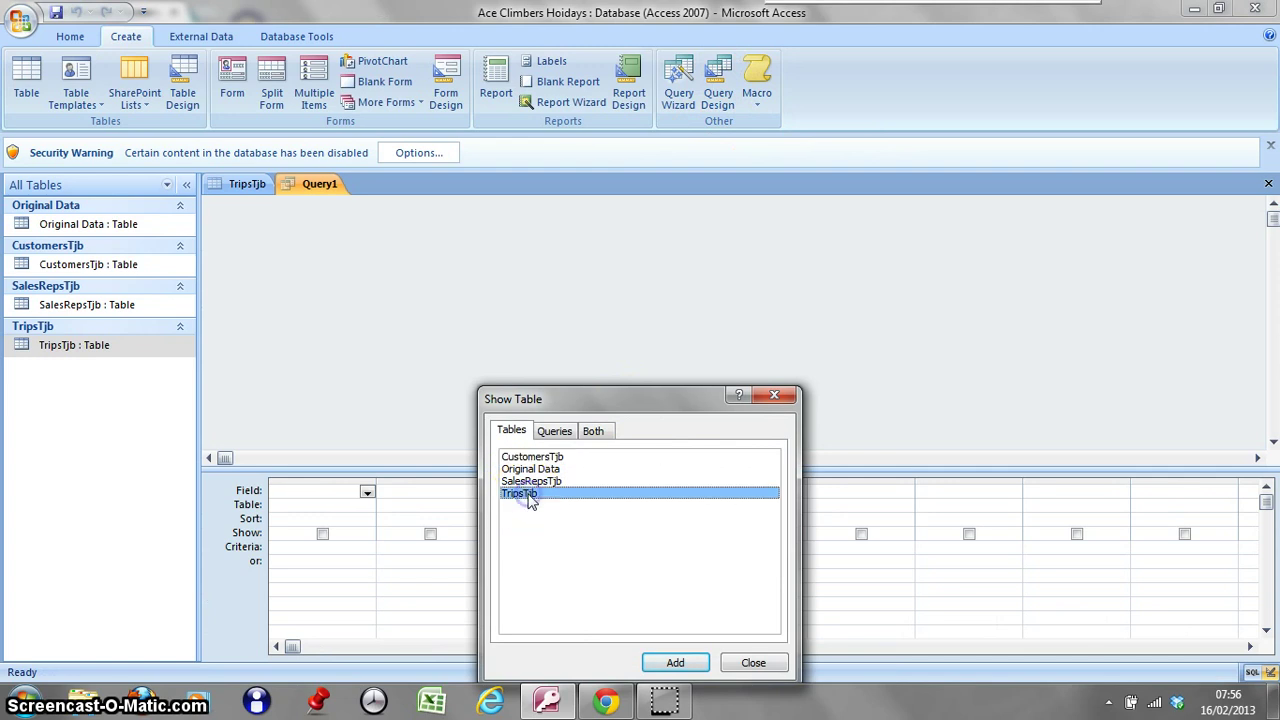
click(676, 664)
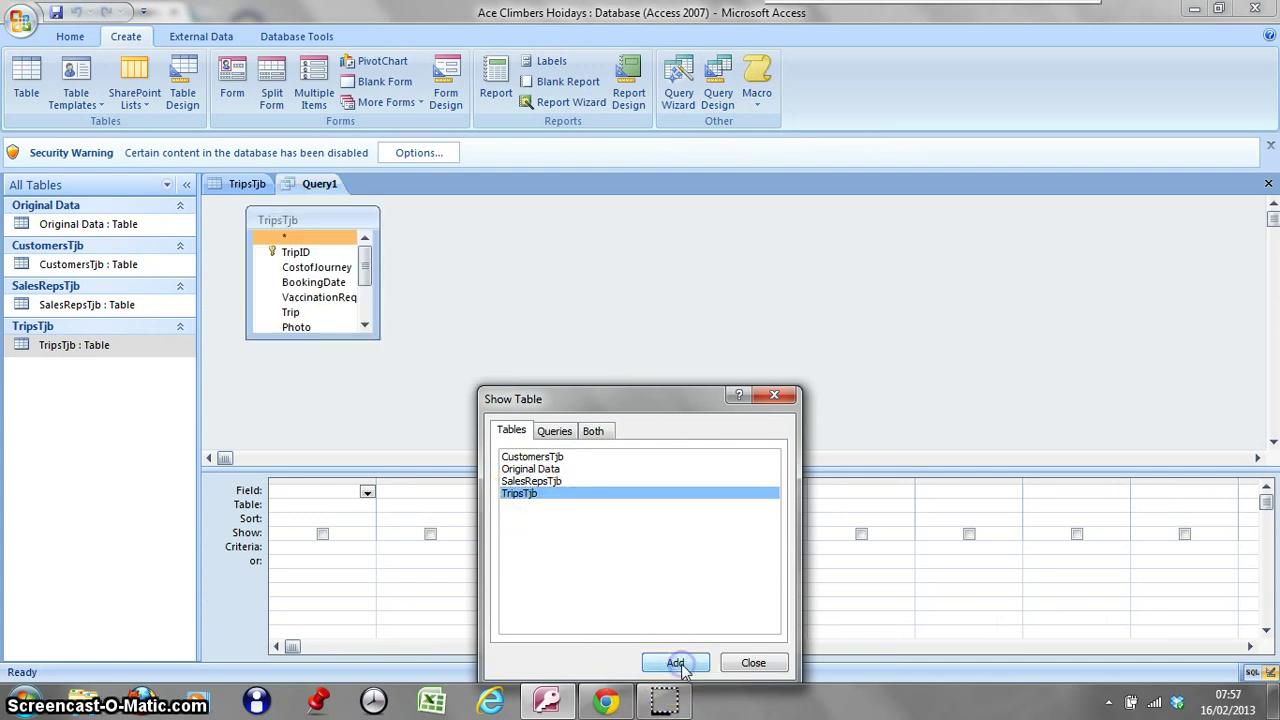
click(755, 663)
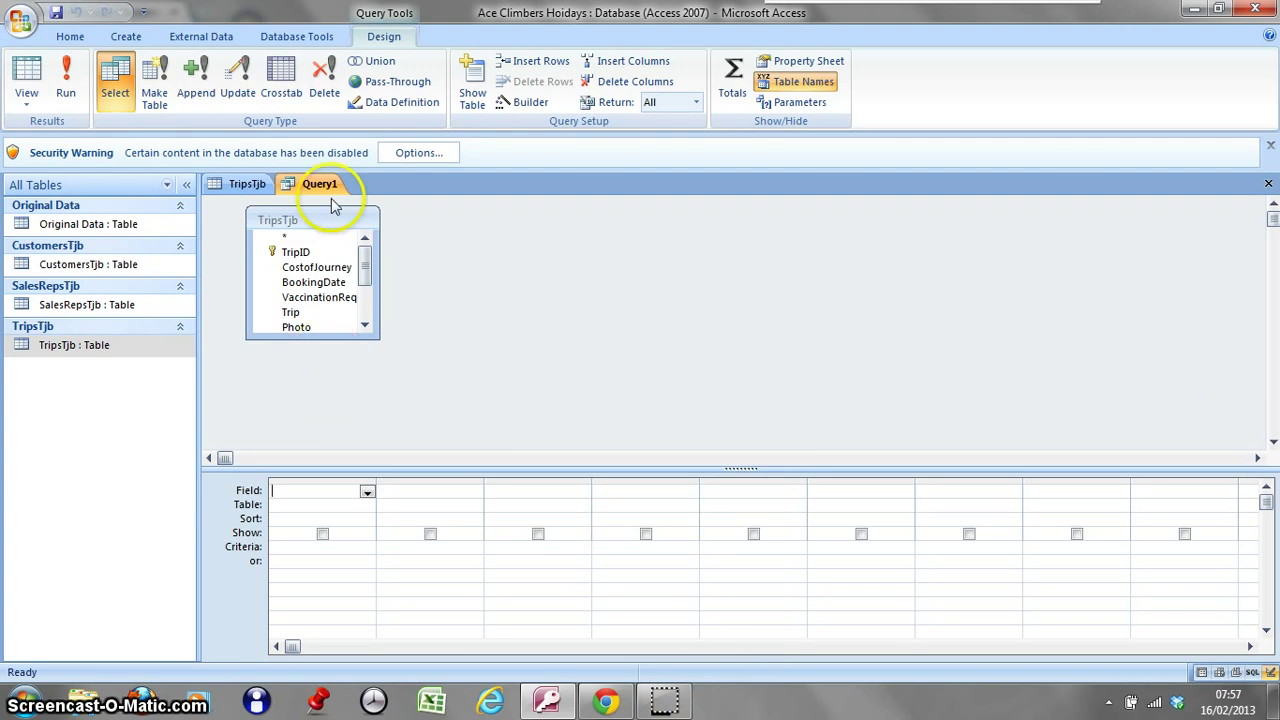
Add the TripID, Trip and StartDate fields to the query and preview its results in the datasheet.
double_click(296, 253)
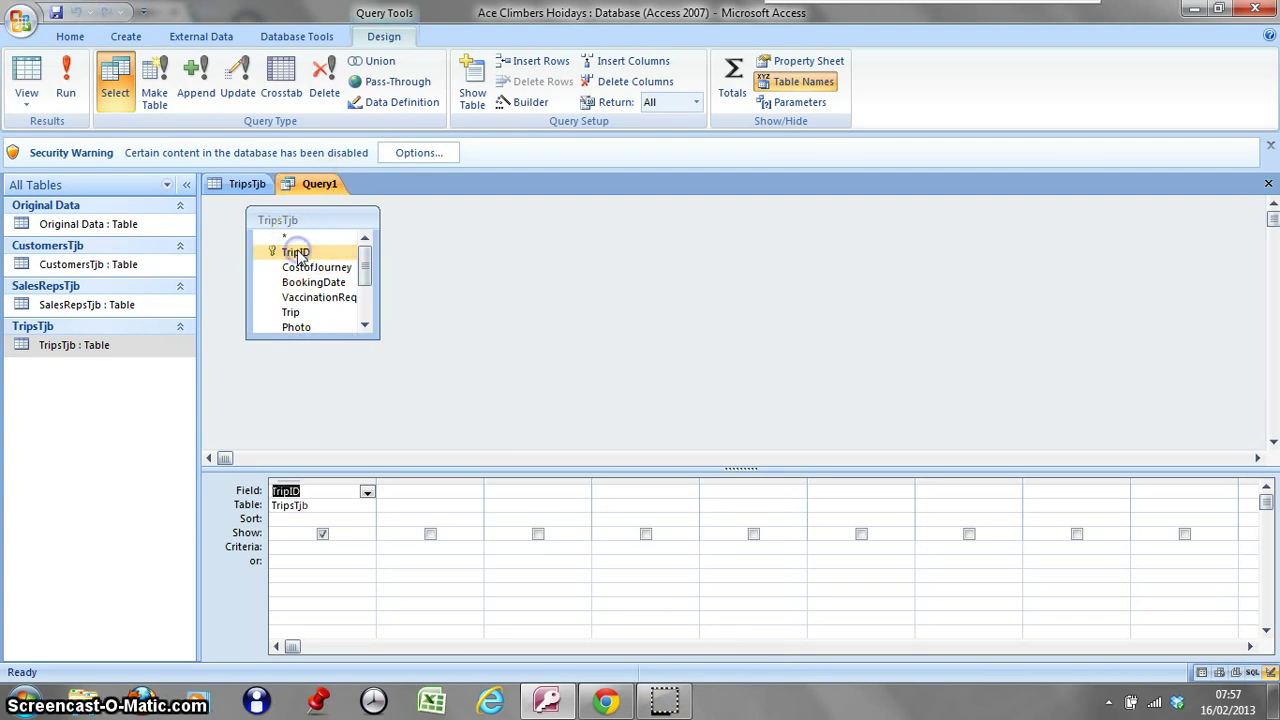
double_click(290, 314)
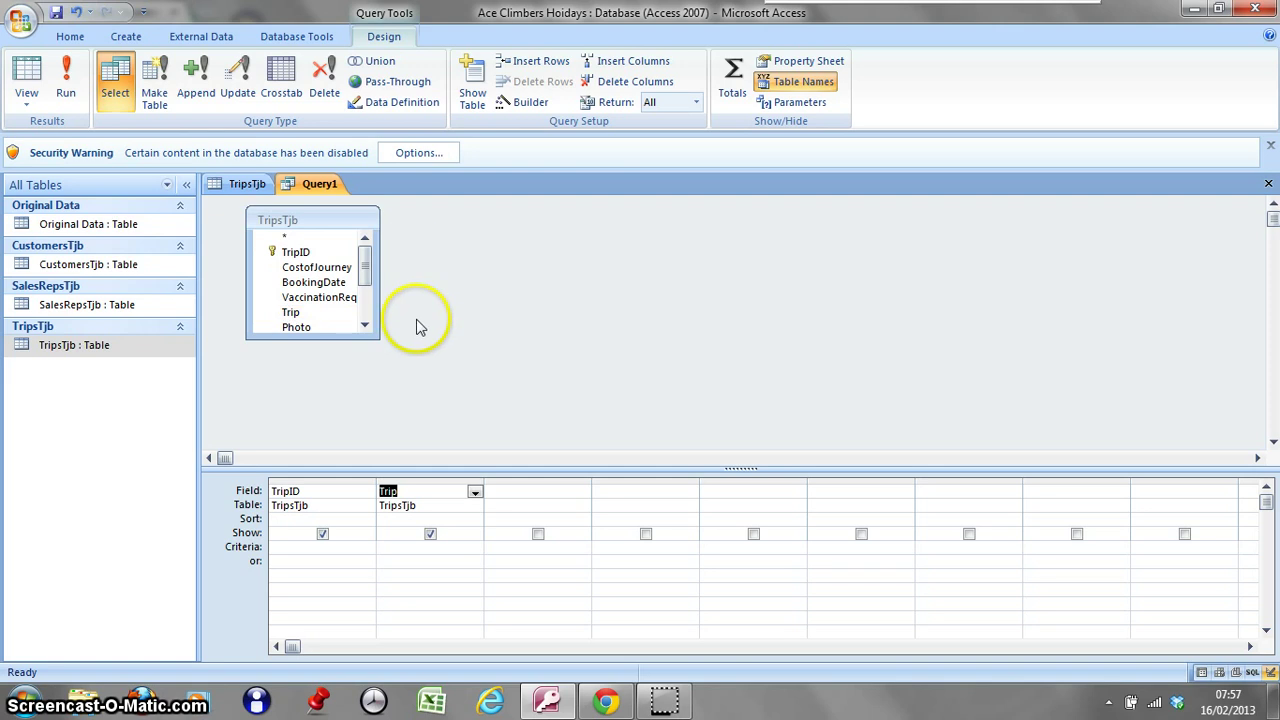
click(365, 325)
click(365, 325)
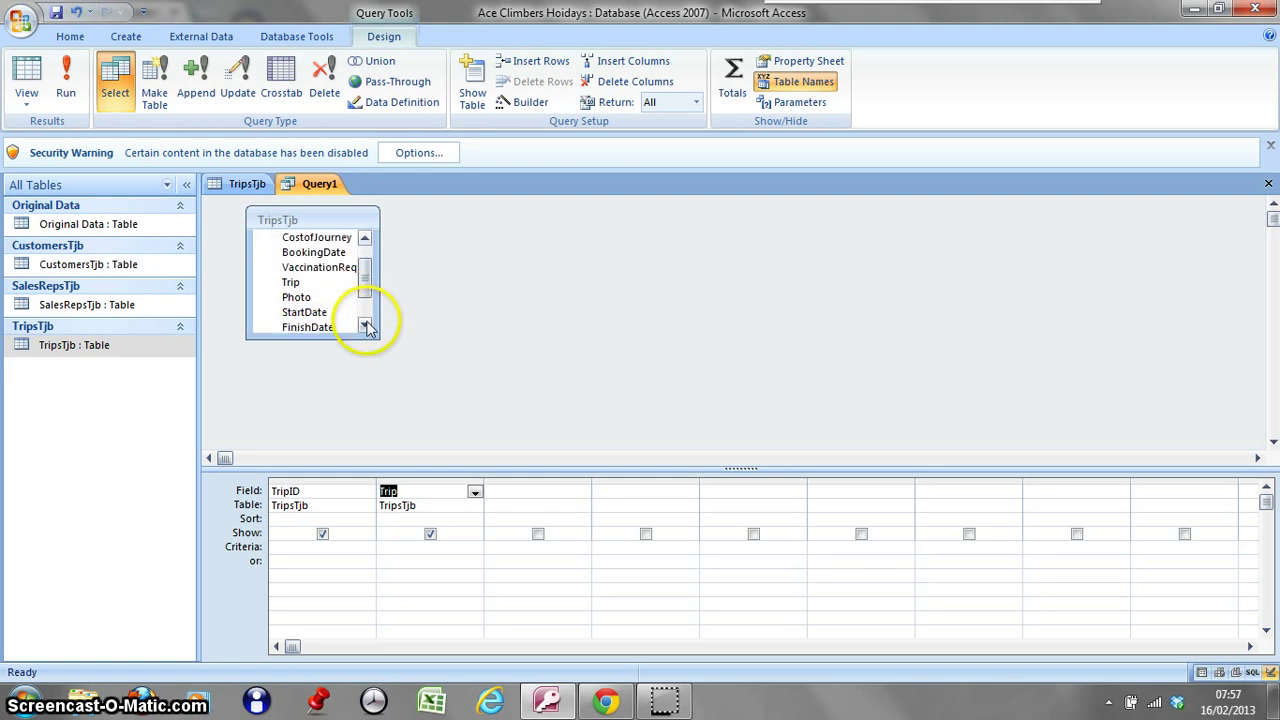
double_click(297, 314)
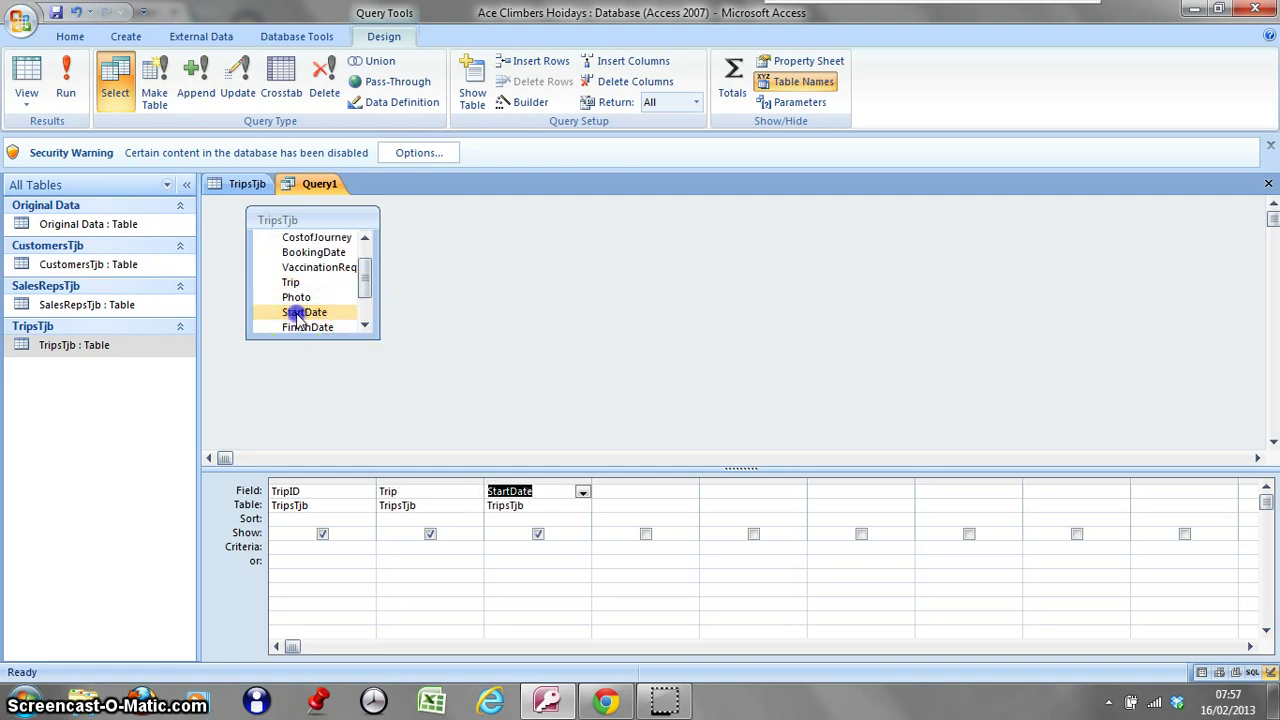
click(27, 72)
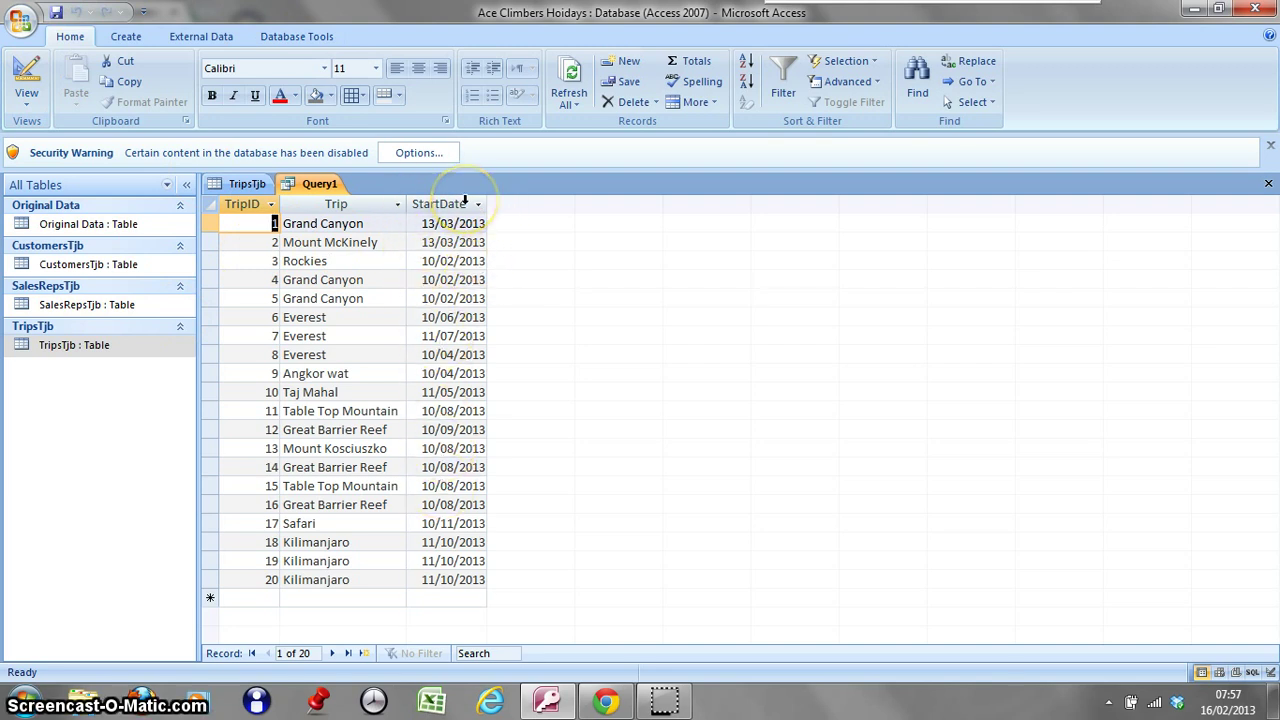
click(24, 68)
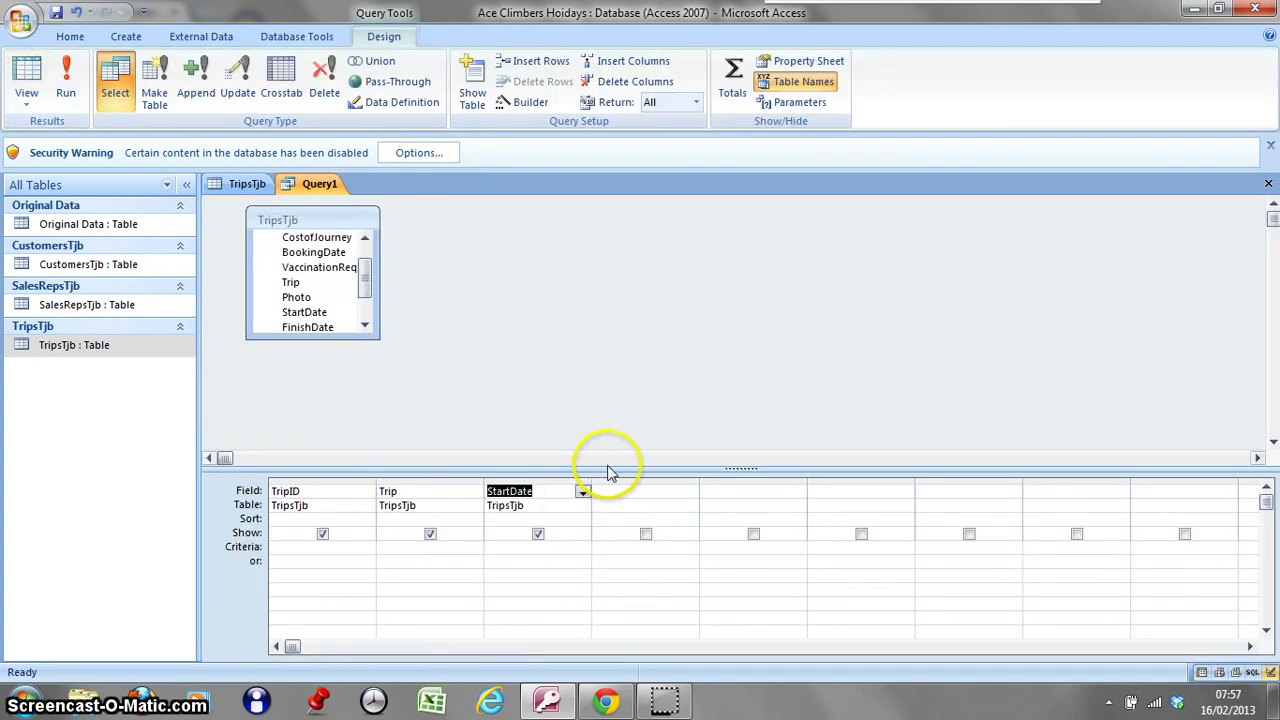
Widen the StartDate column and turn it into the calculated field Month: datepart("m",[StartDate]).
drag(590, 488, 755, 488)
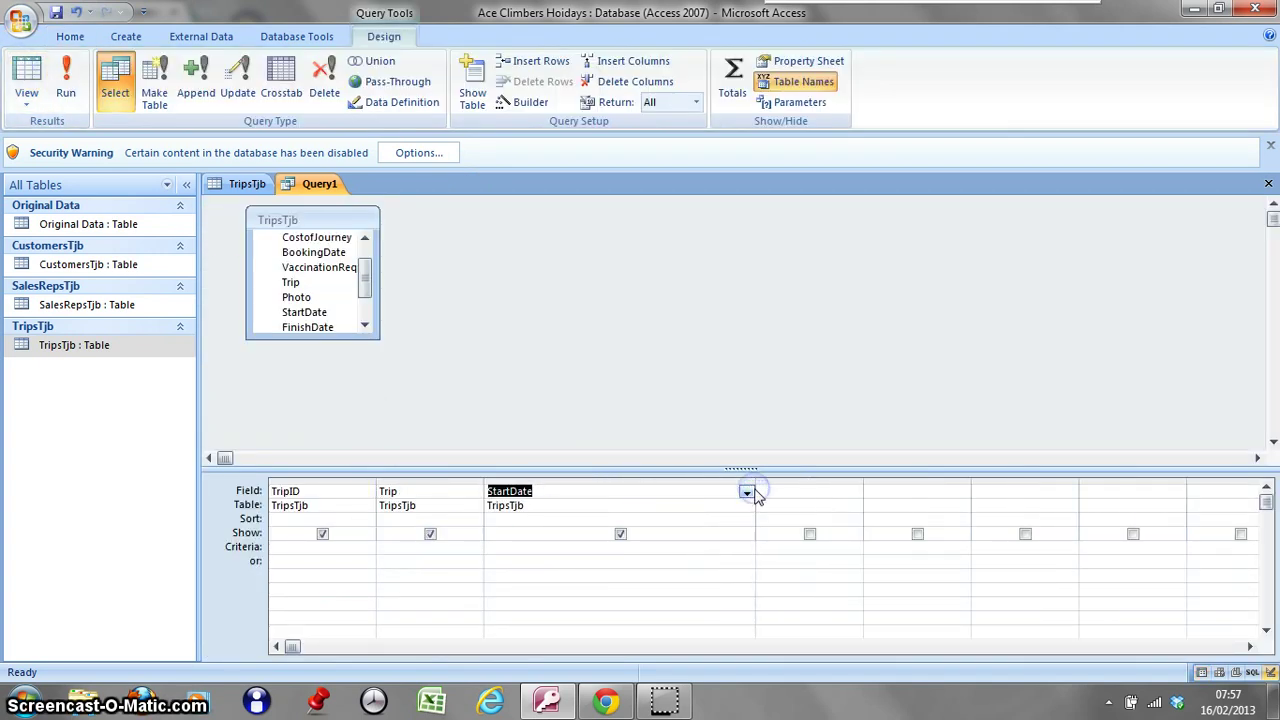
click(487, 491)
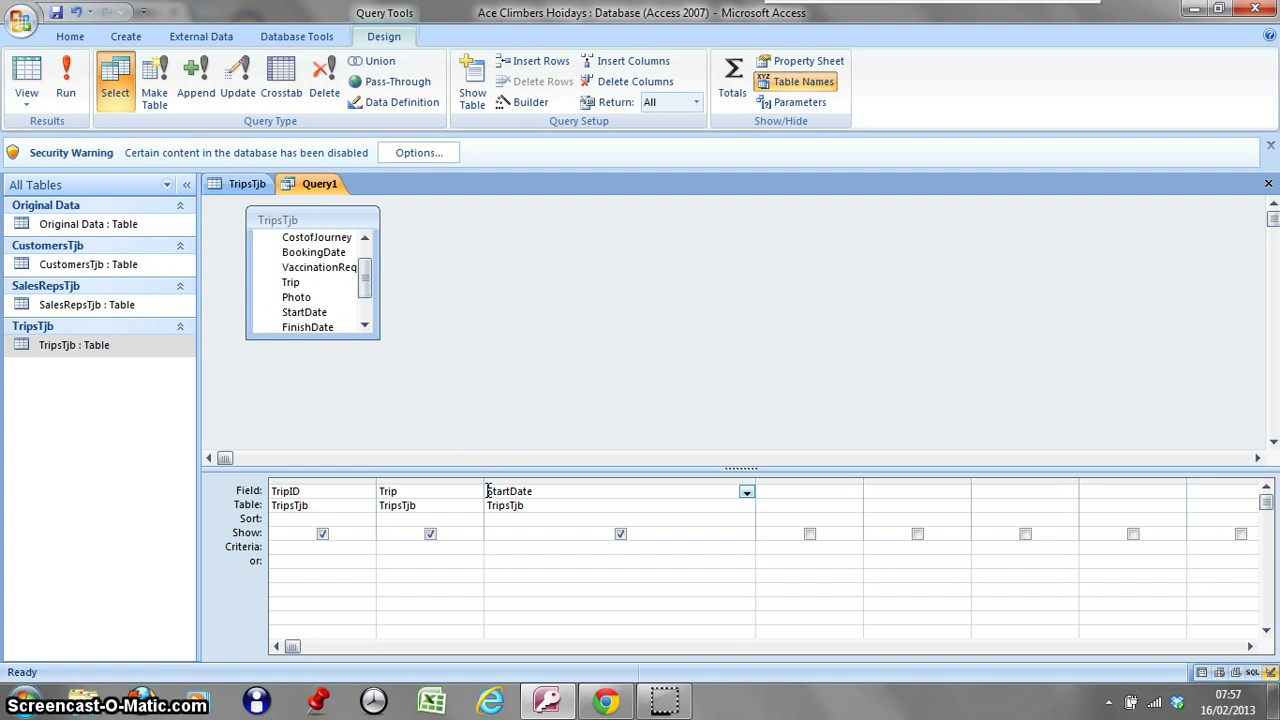
text(Month:)
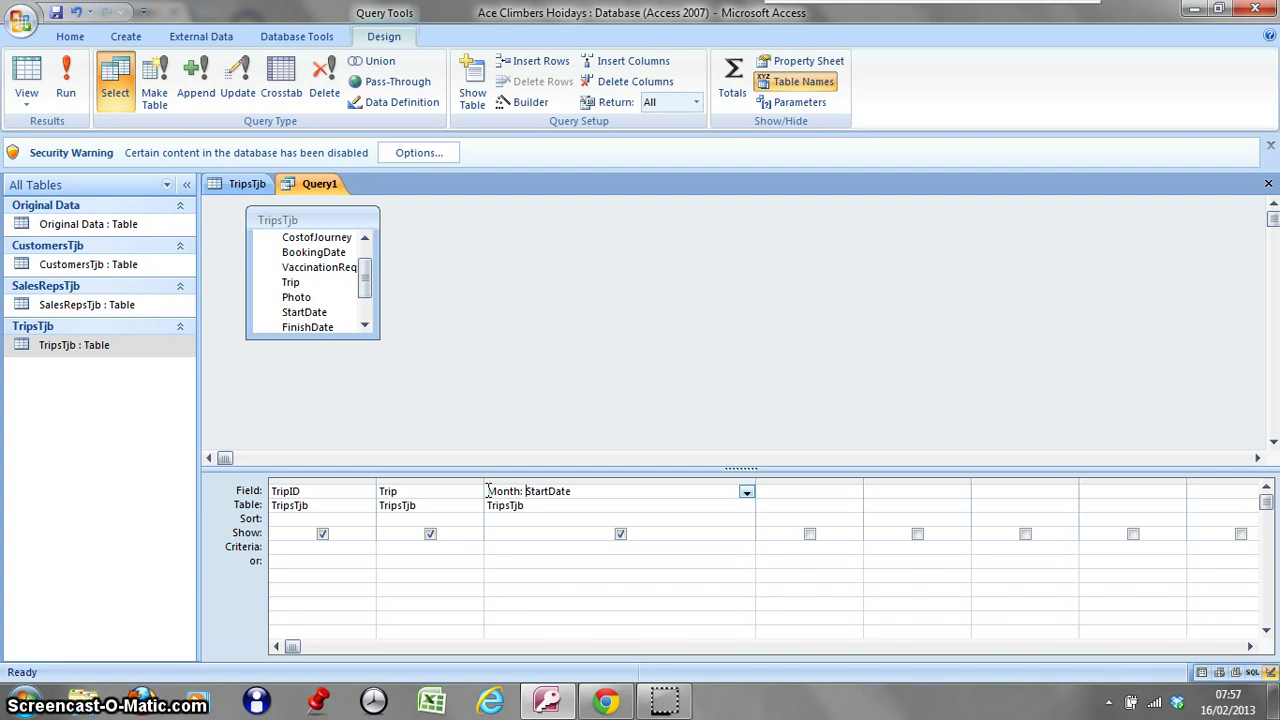
text( datepart()
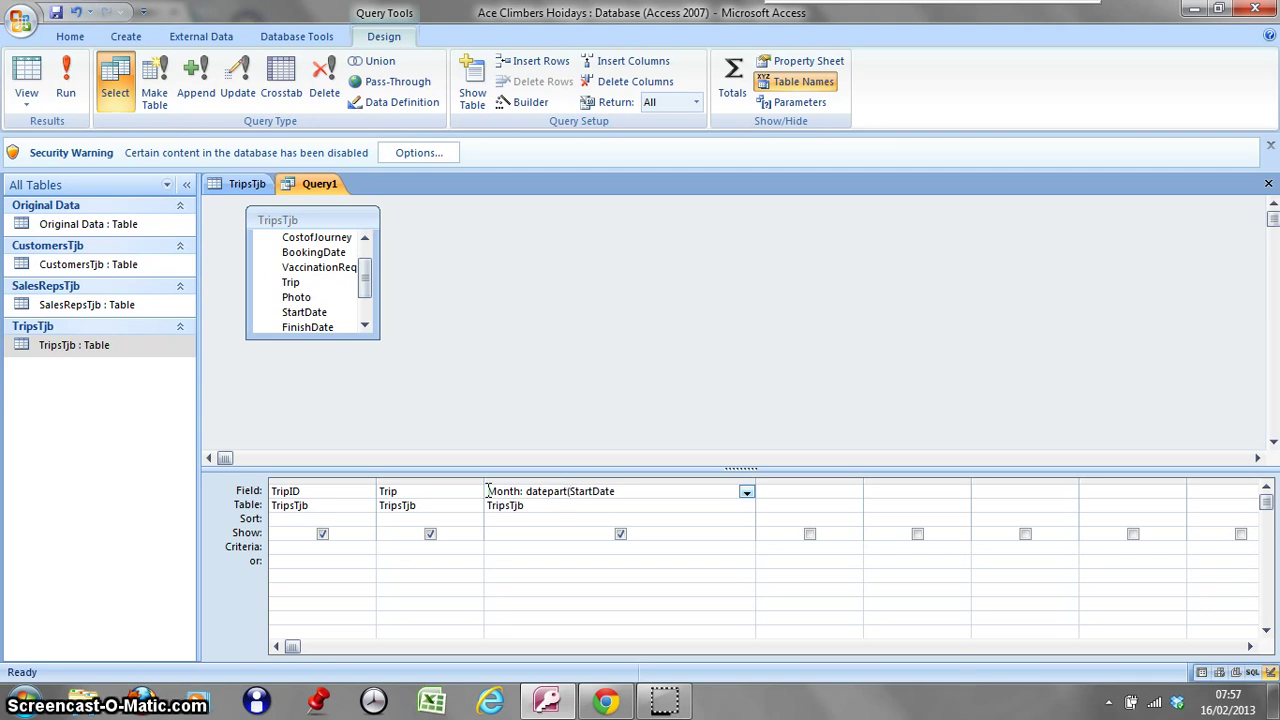
text("m")
text(,[)
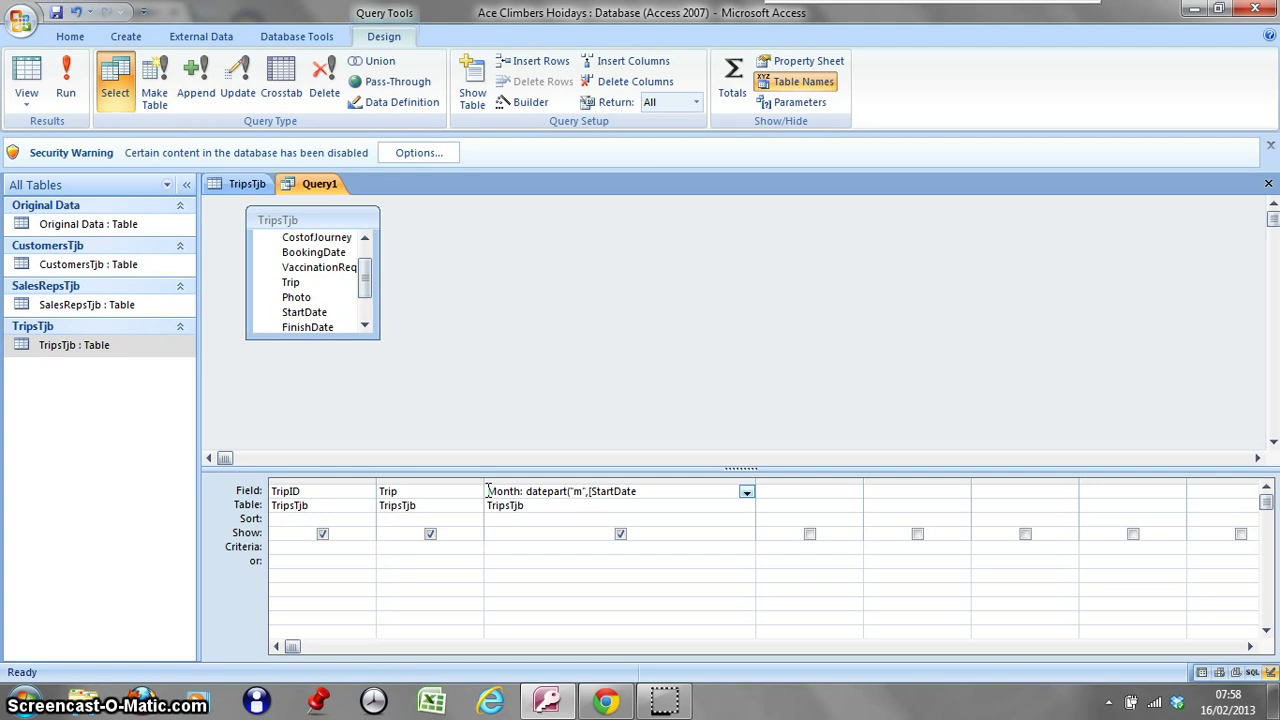
key(Right)
key(Right)
text())
click(489, 491)
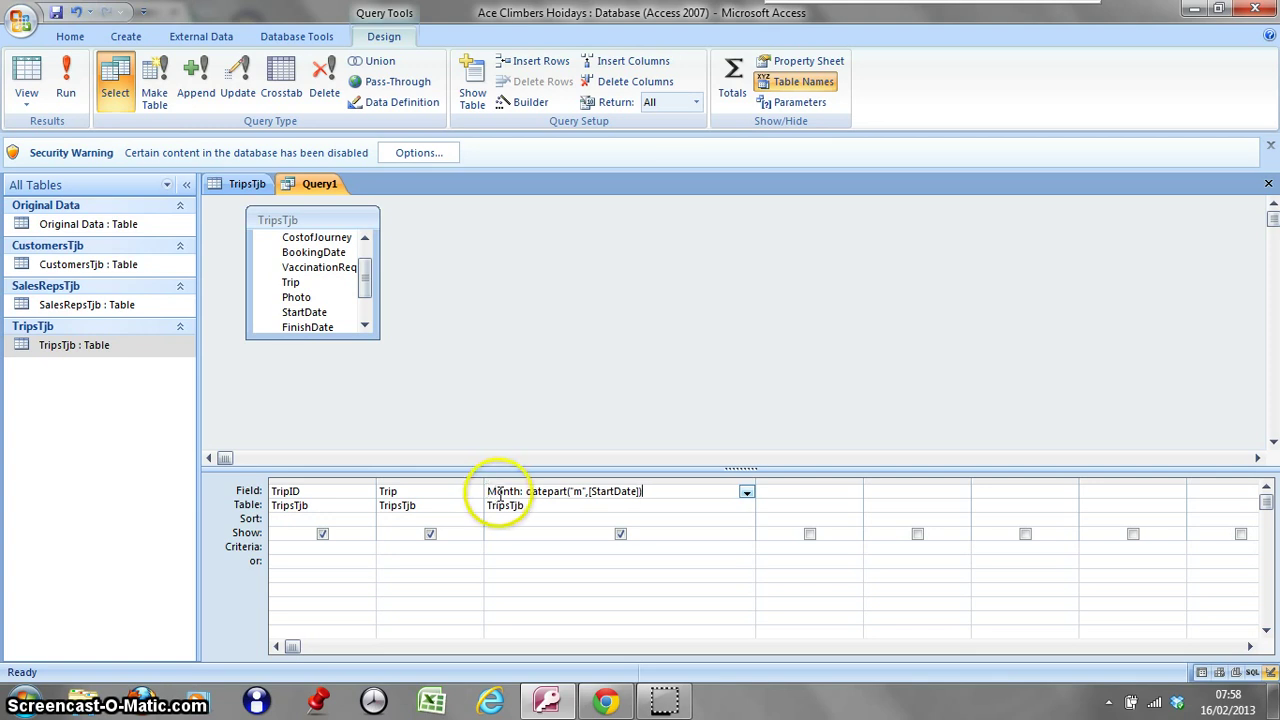
click(521, 491)
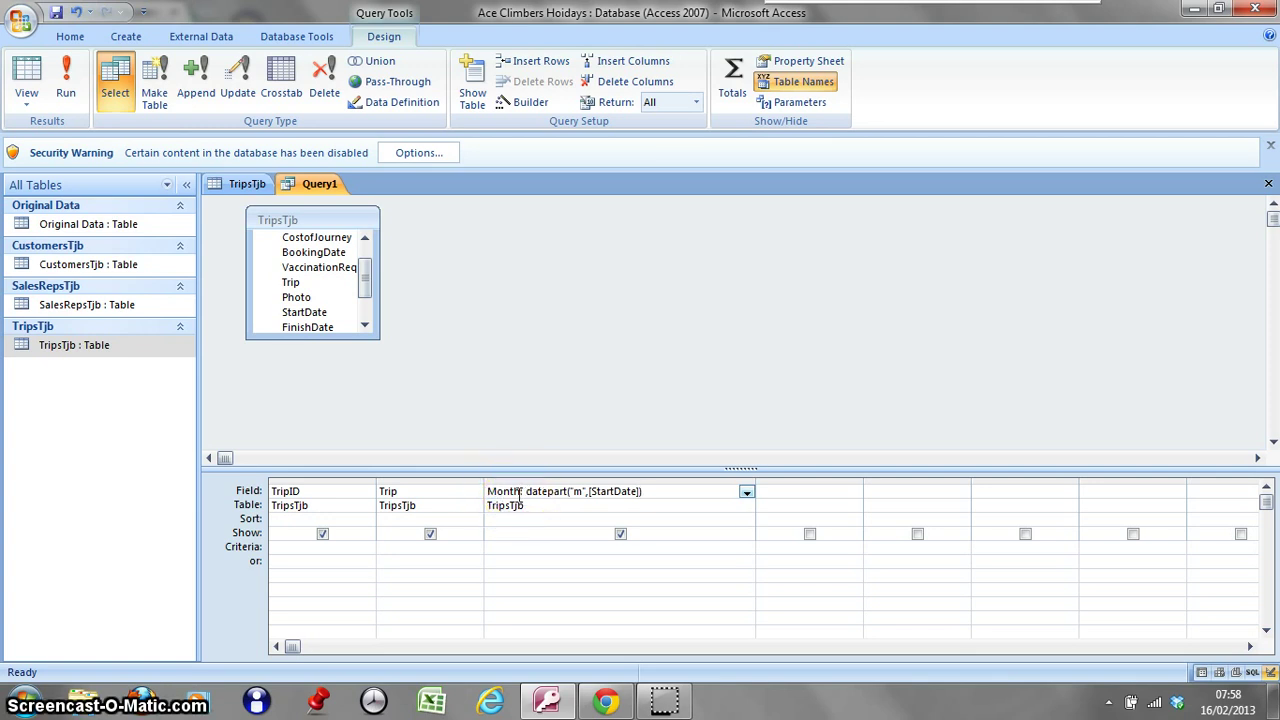
click(558, 497)
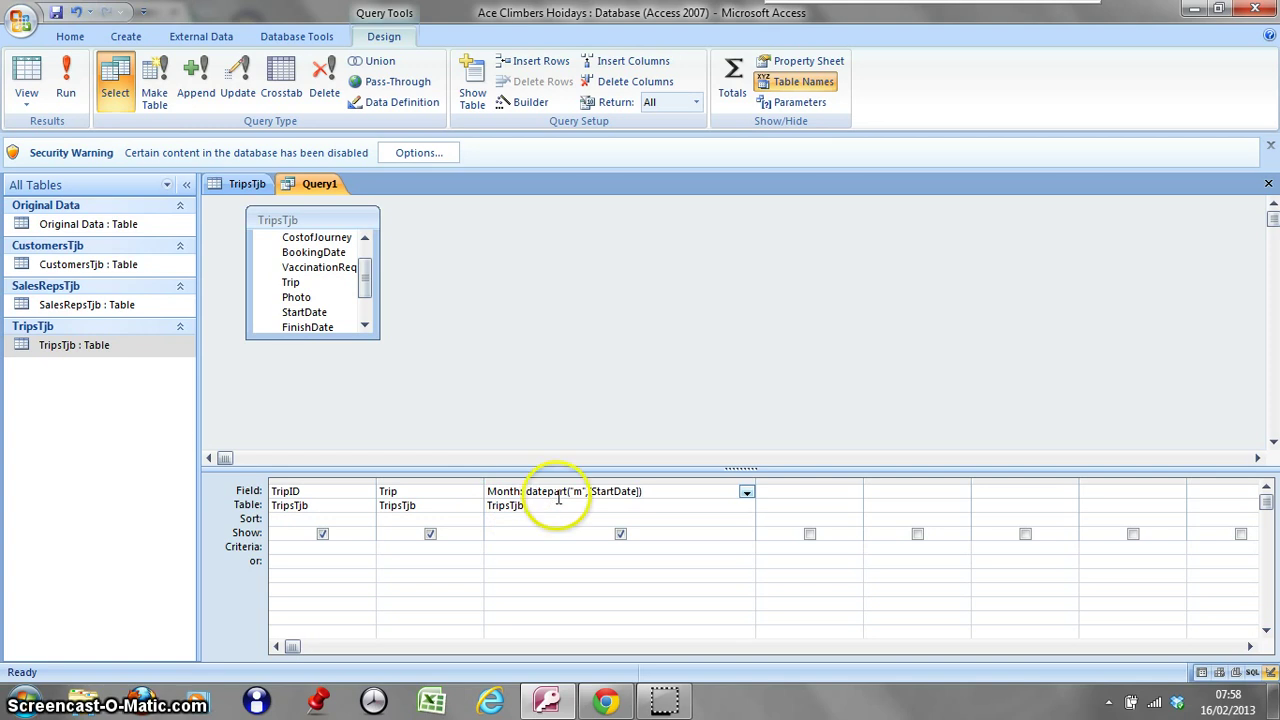
click(577, 497)
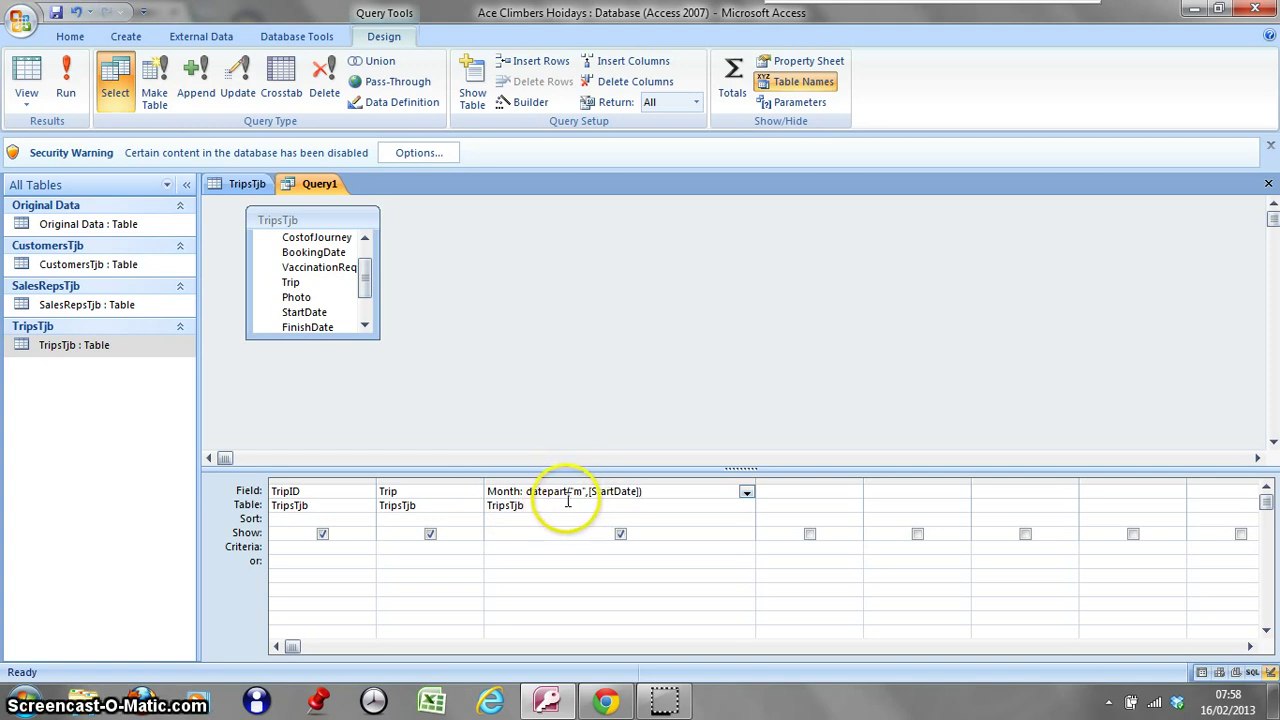
click(655, 500)
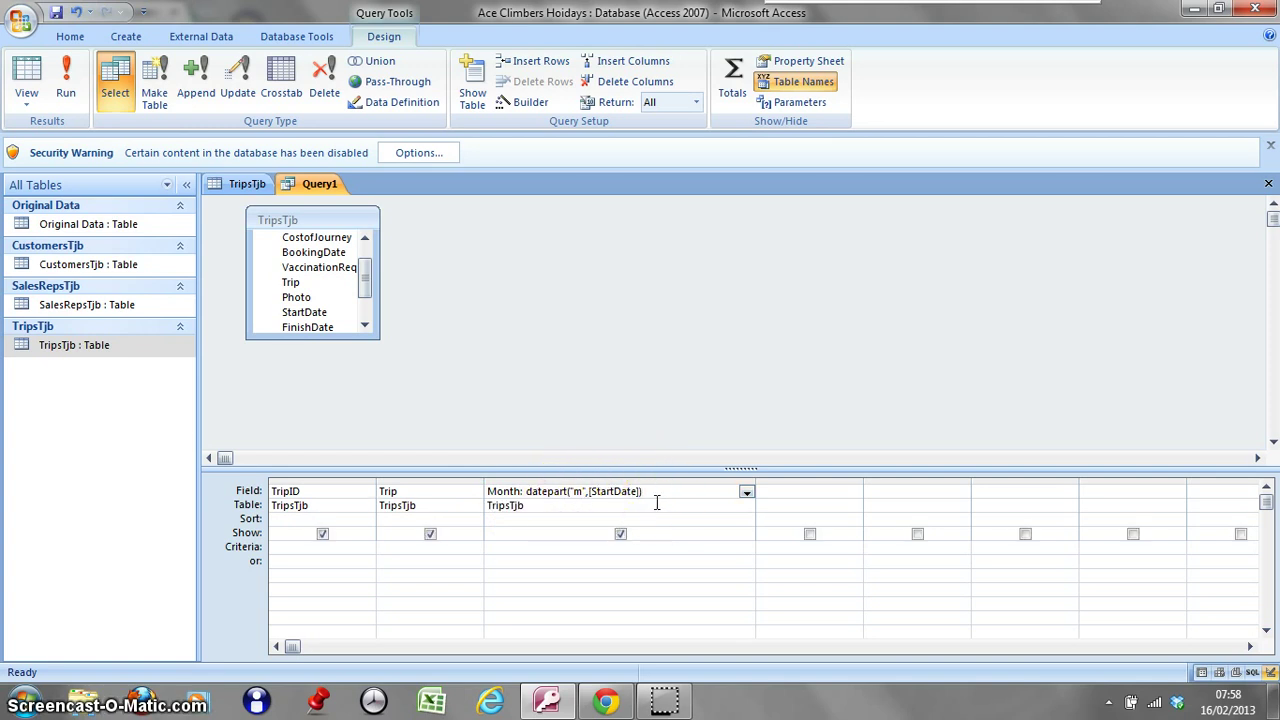
click(563, 500)
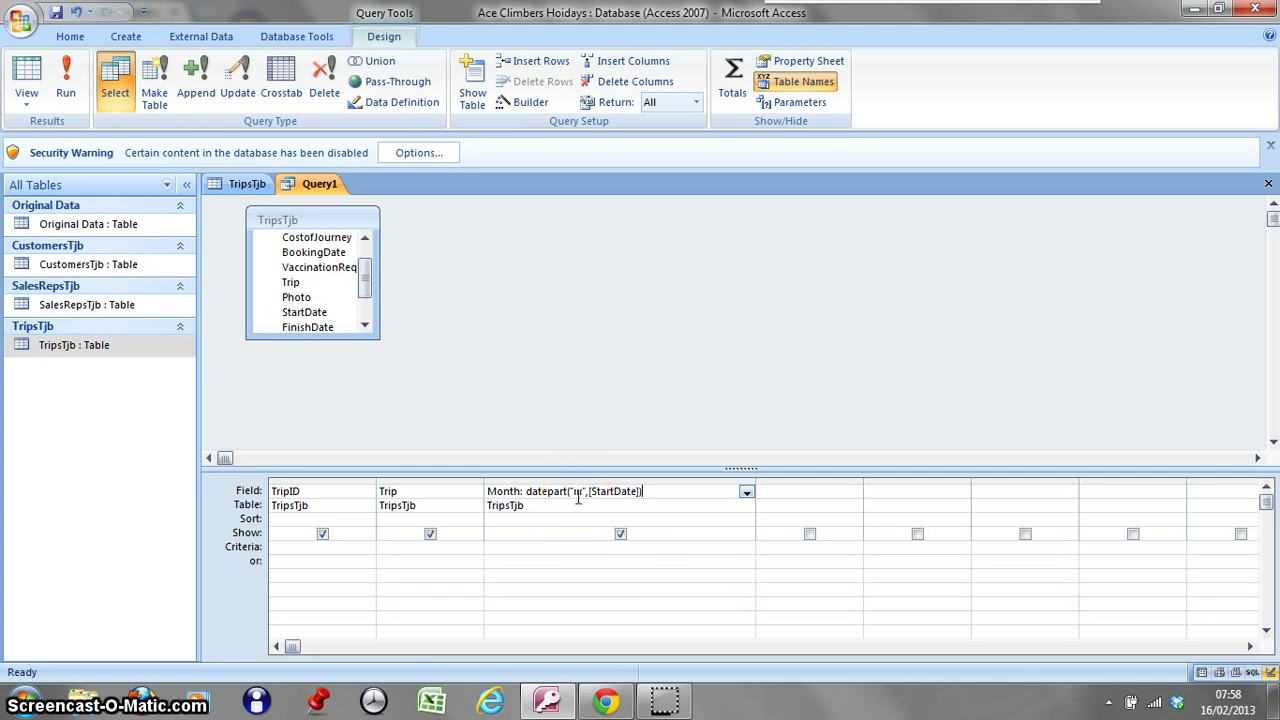
click(577, 497)
click(589, 494)
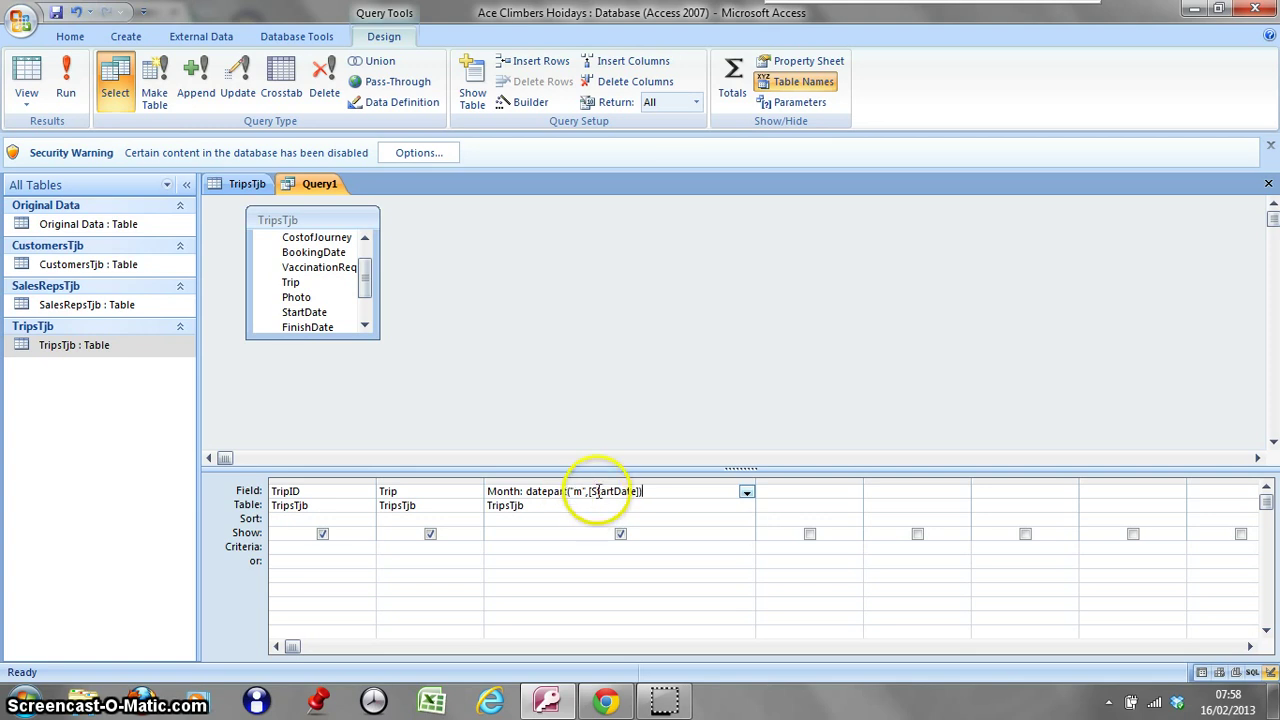
text(")
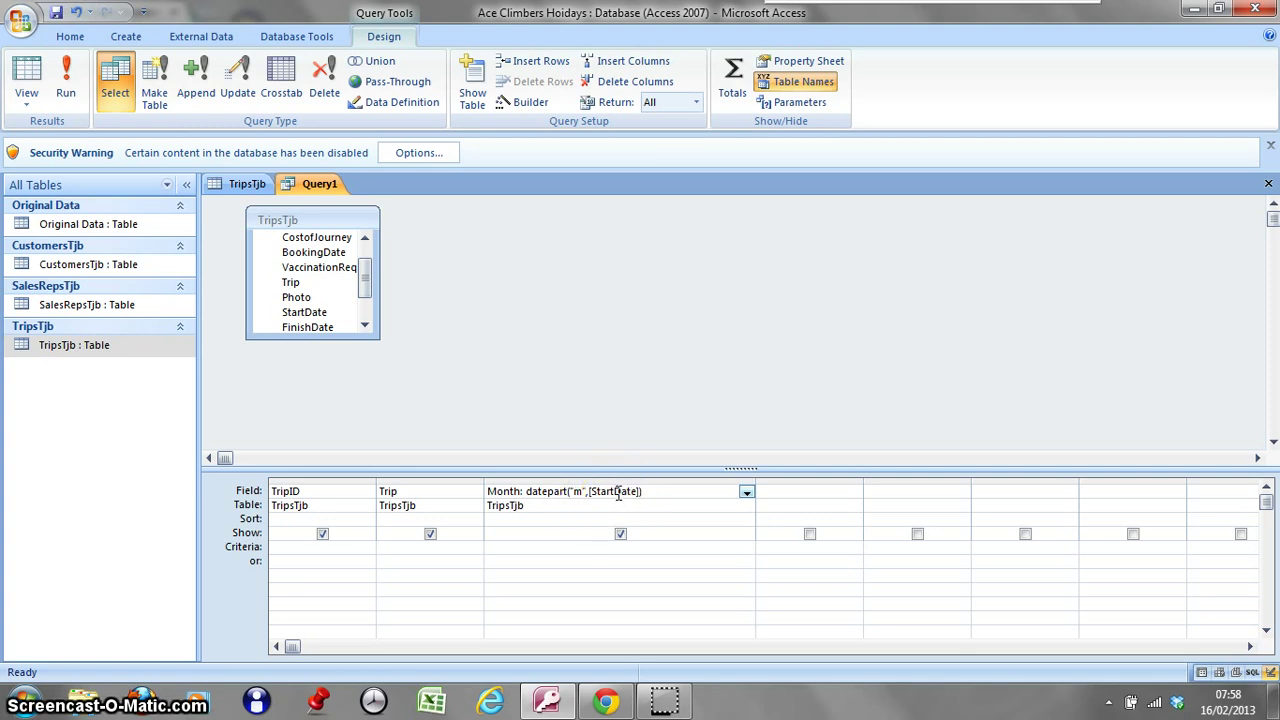
Check the values of the calculated Month column in the query's datasheet, and return to the design.
click(22, 80)
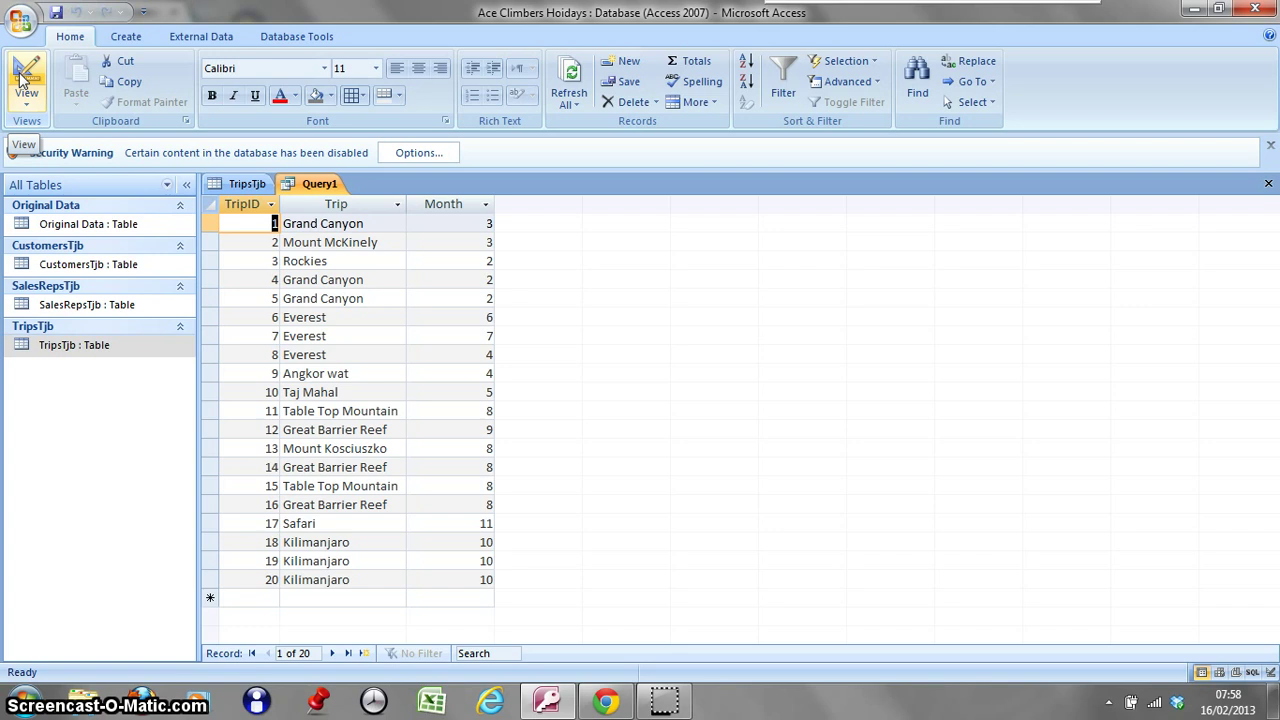
click(22, 80)
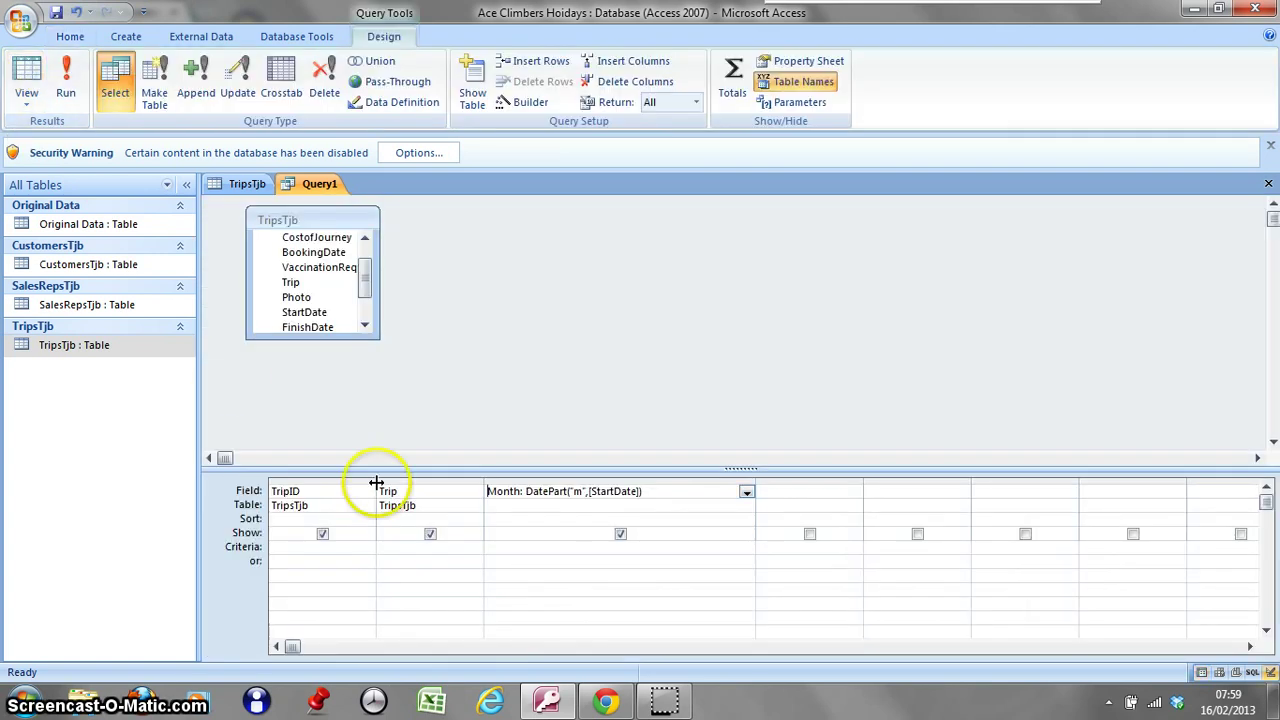
Set the Month column's criteria to the parameter prompt [enter number of month].
click(471, 592)
click(492, 550)
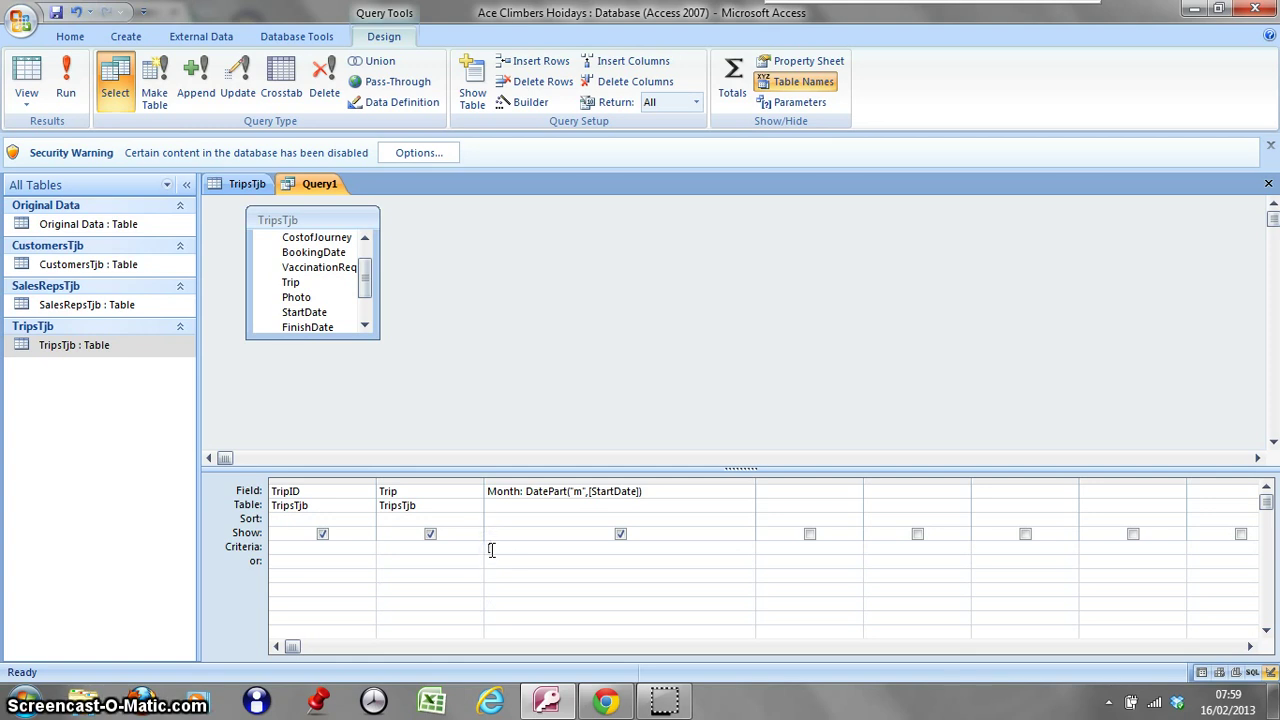
text([Enter)
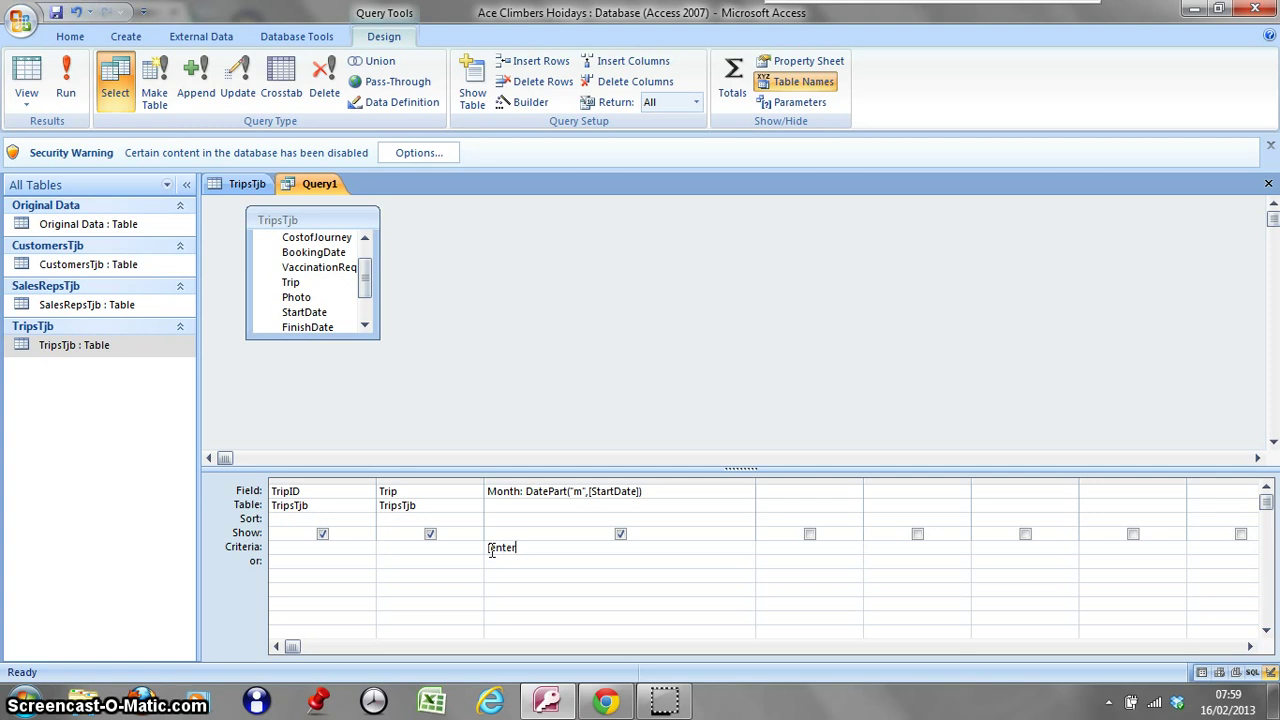
text( number )
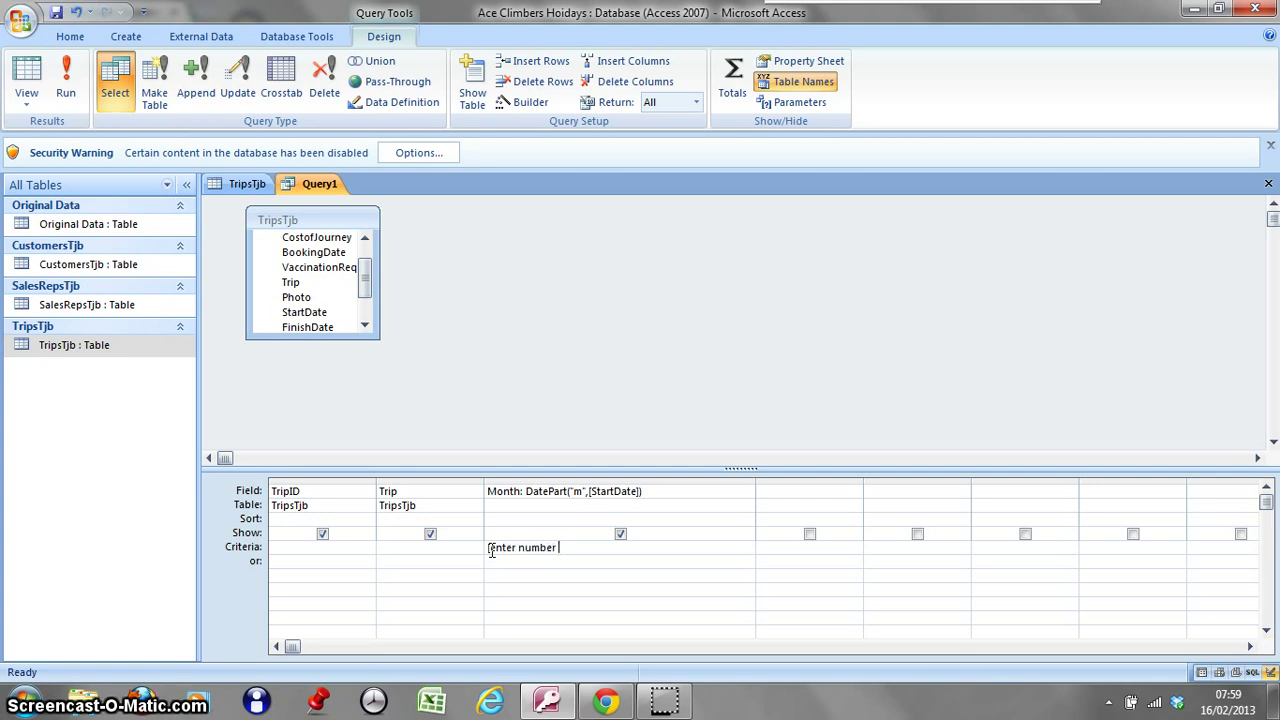
text(of month)
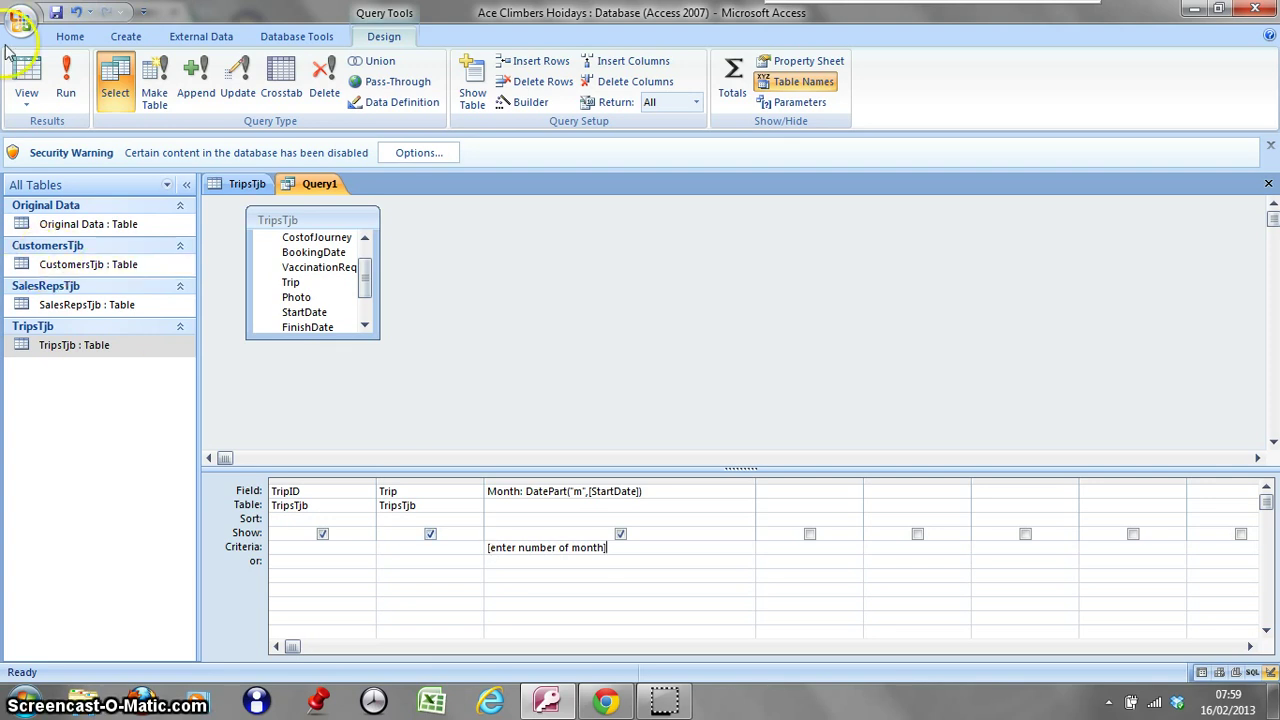
Run the query with 10 as the month number to list the matching trips.
click(27, 78)
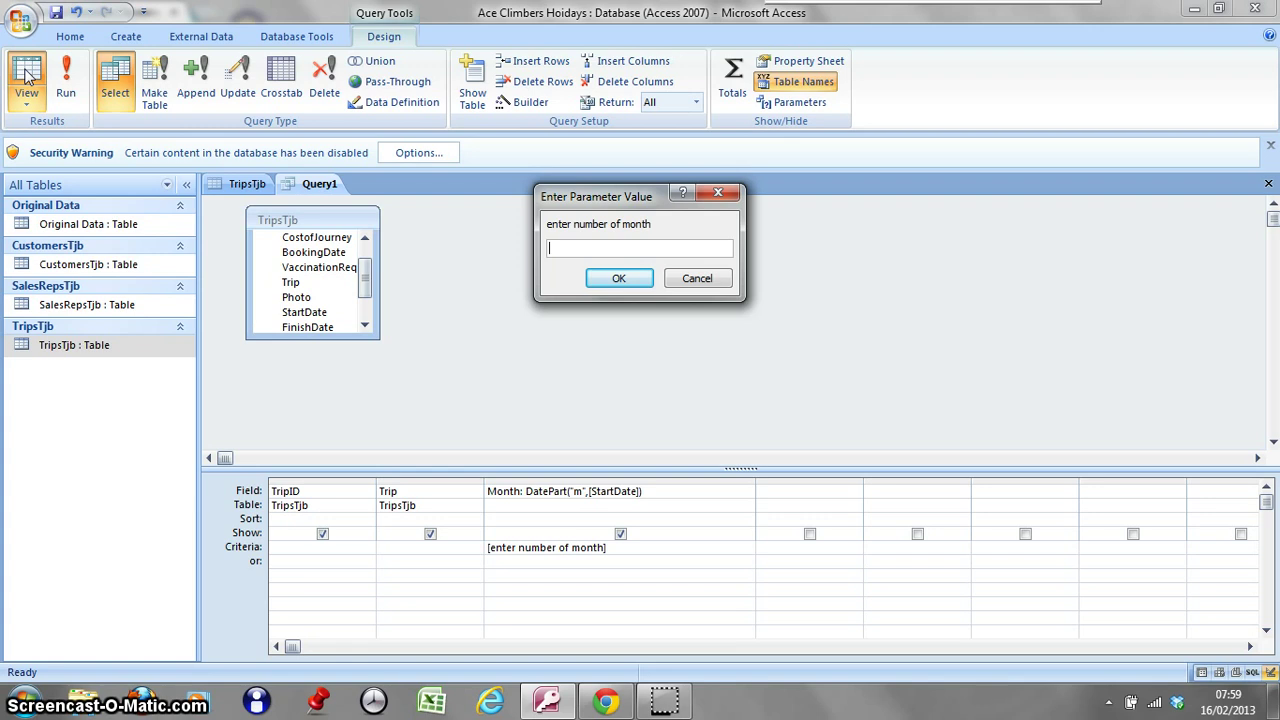
text(10)
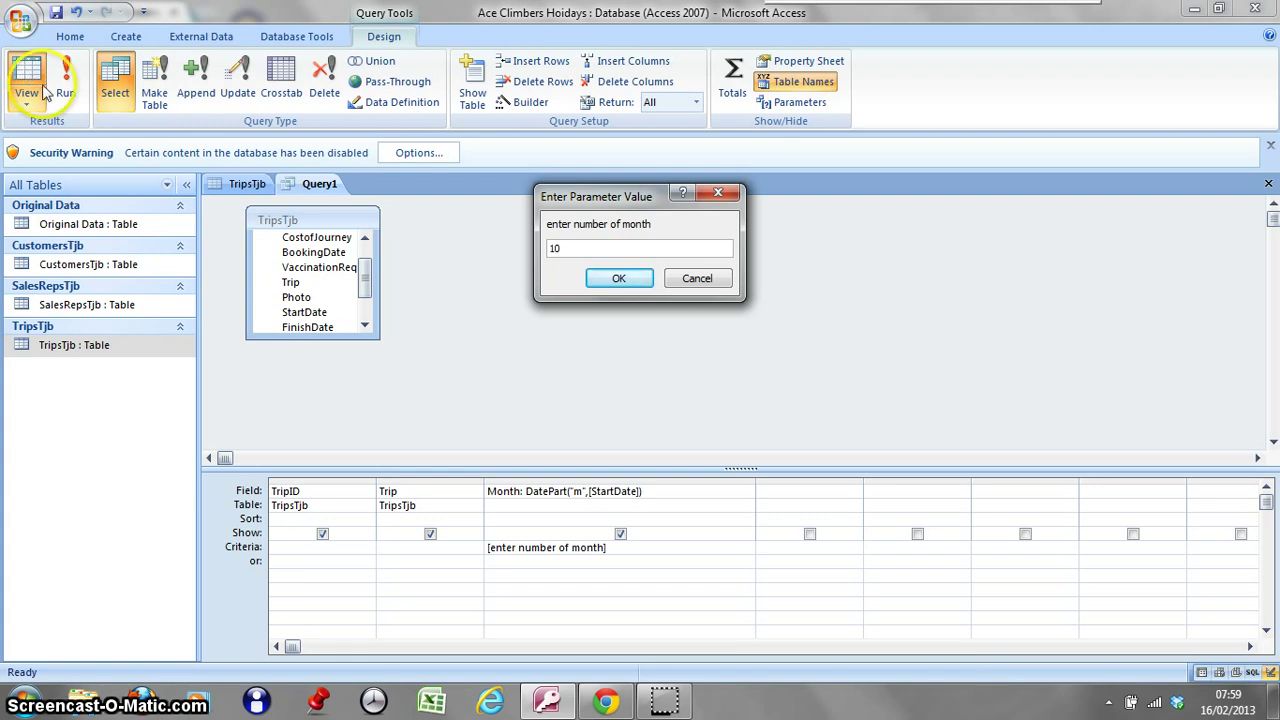
click(620, 278)
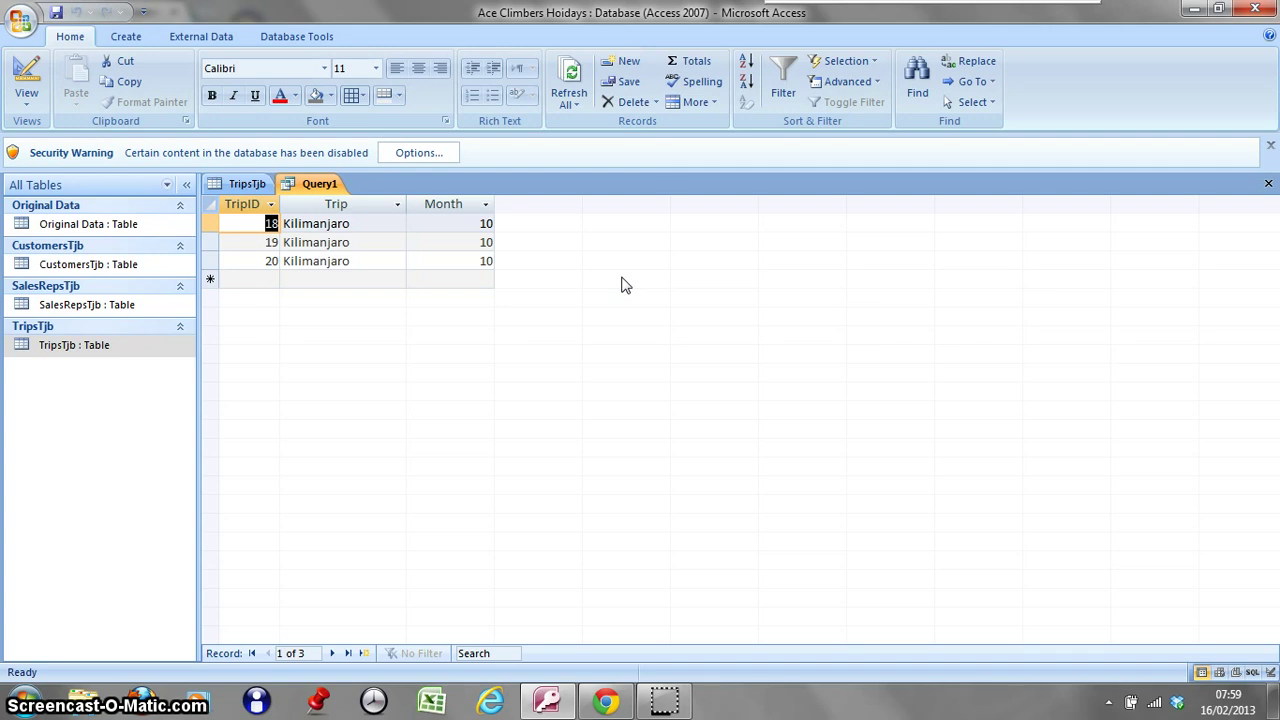
click(626, 380)
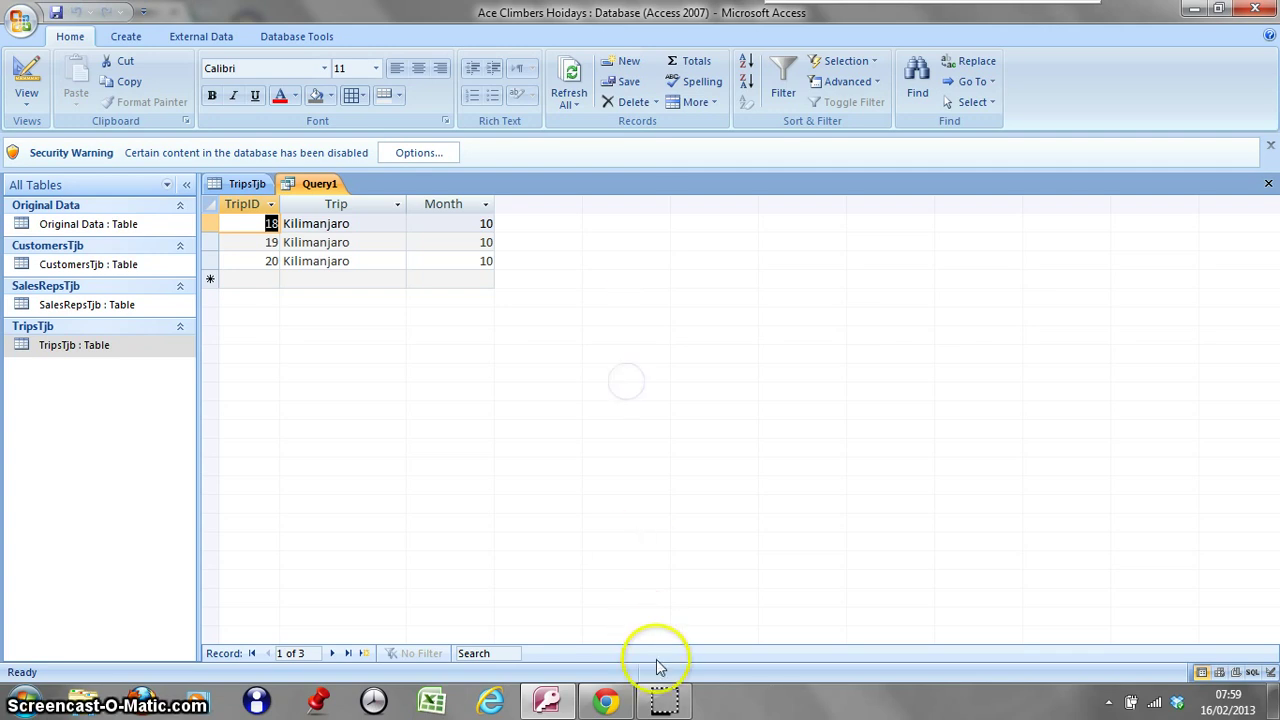